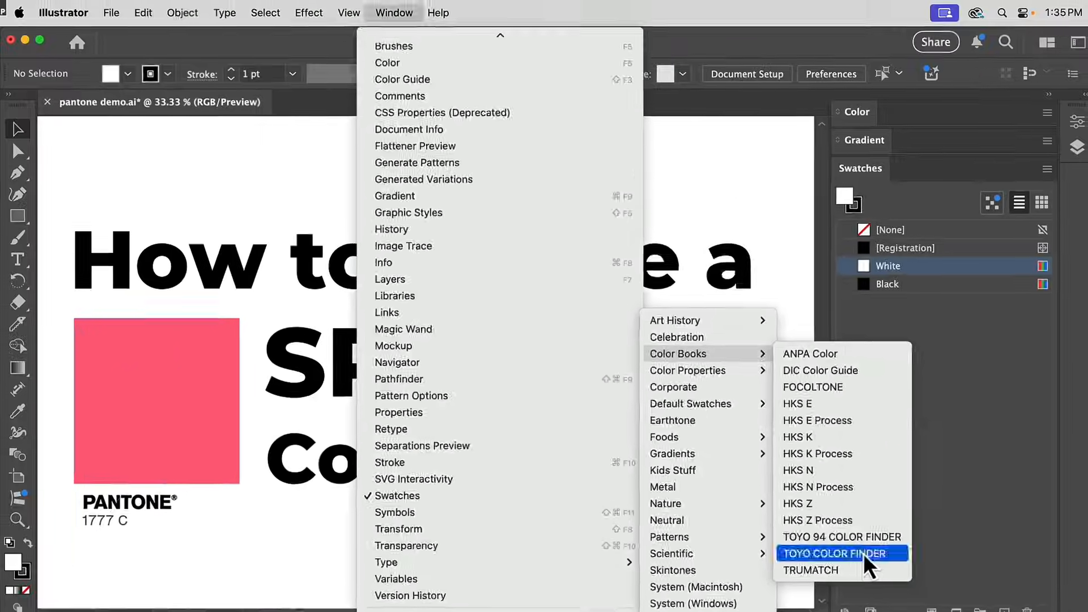
pyautogui.click(988, 441)
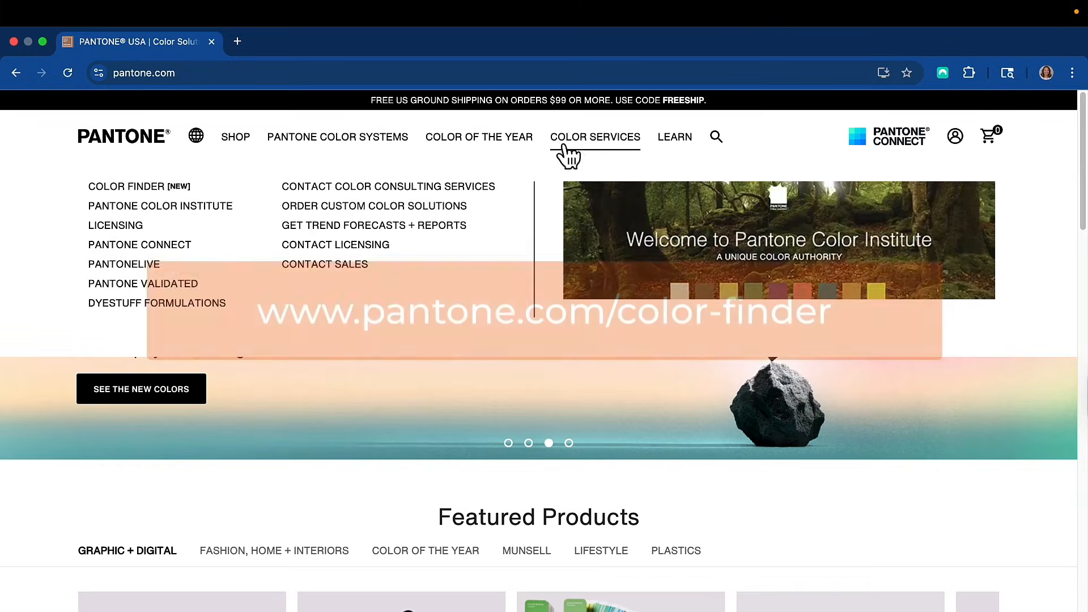
# Switch to the Pantone website in the browser and open its Color Finder page.
pyautogui.moveTo(550, 145)
pyautogui.moveTo(570, 161)
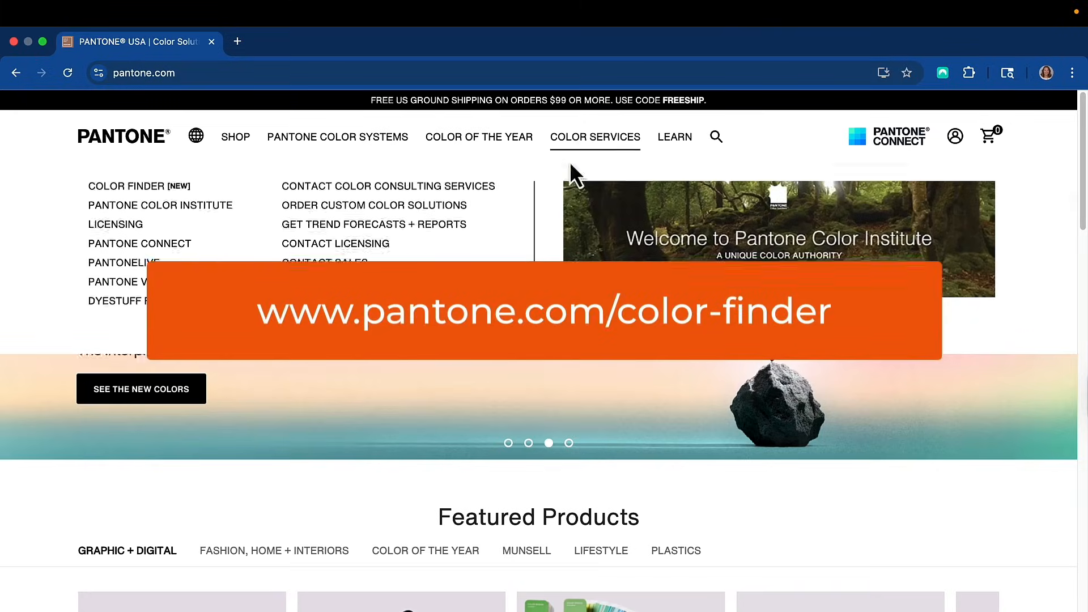
pyautogui.click(121, 184)
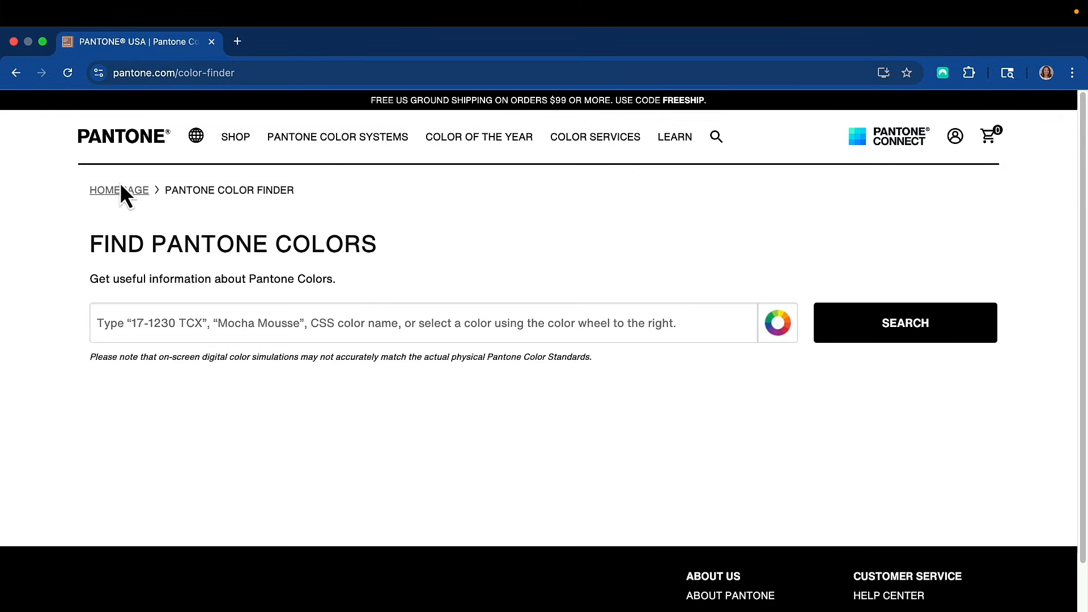
pyautogui.click(780, 324)
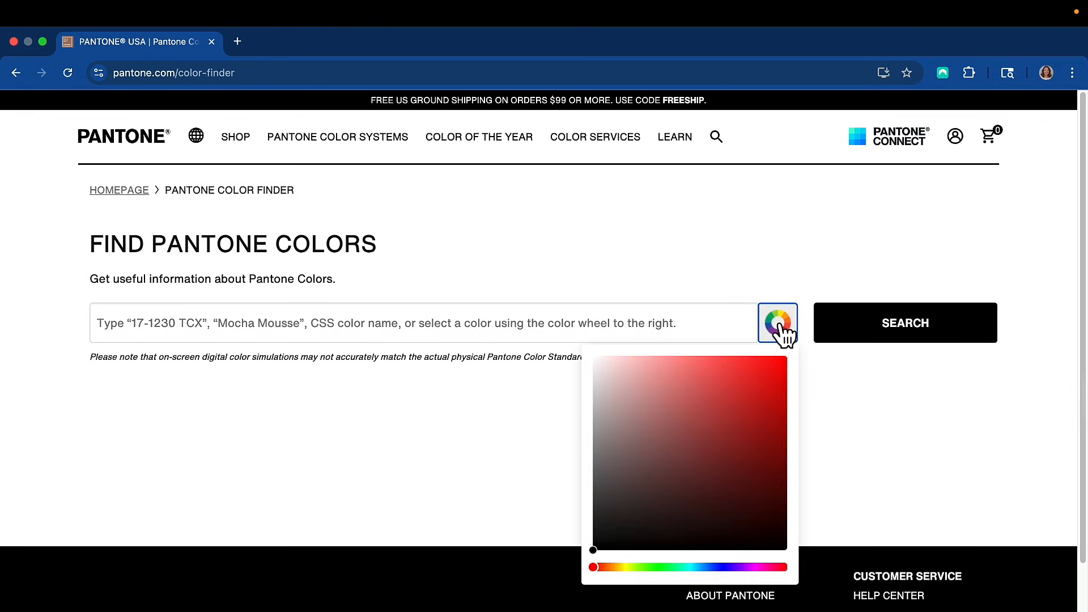
pyautogui.click(737, 372)
pyautogui.click(698, 567)
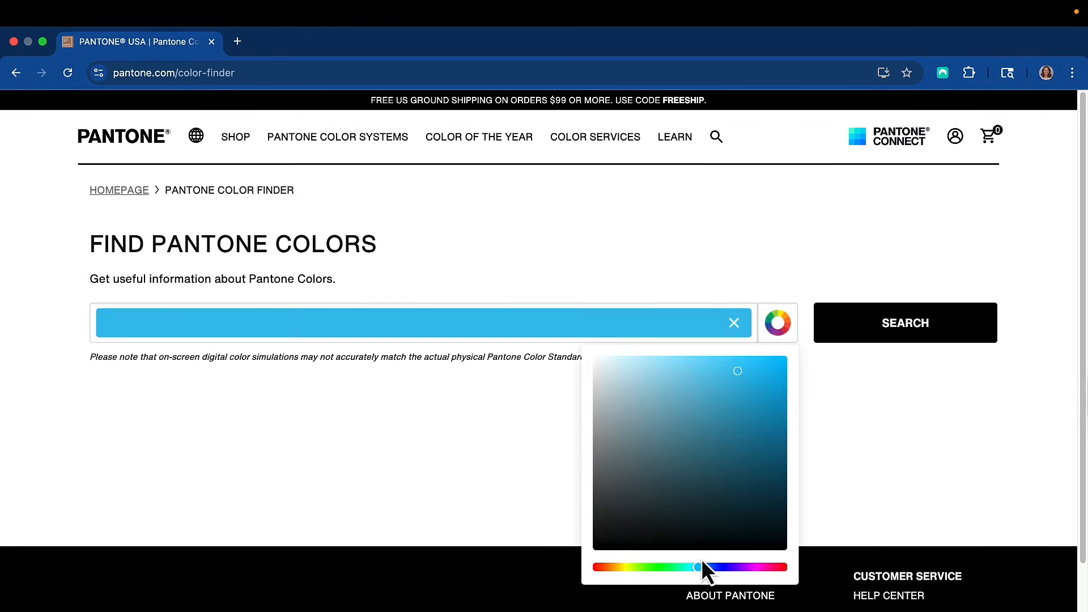
pyautogui.click(734, 323)
# Search the Pantone Color Finder for 1777 C.
pyautogui.click(531, 324)
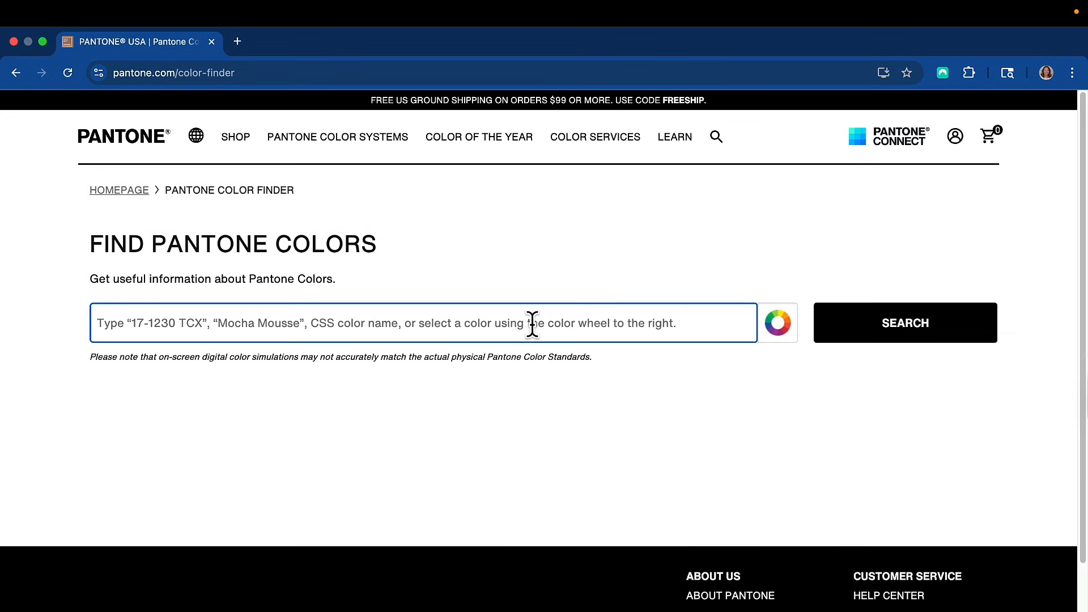
pyautogui.write('1777')
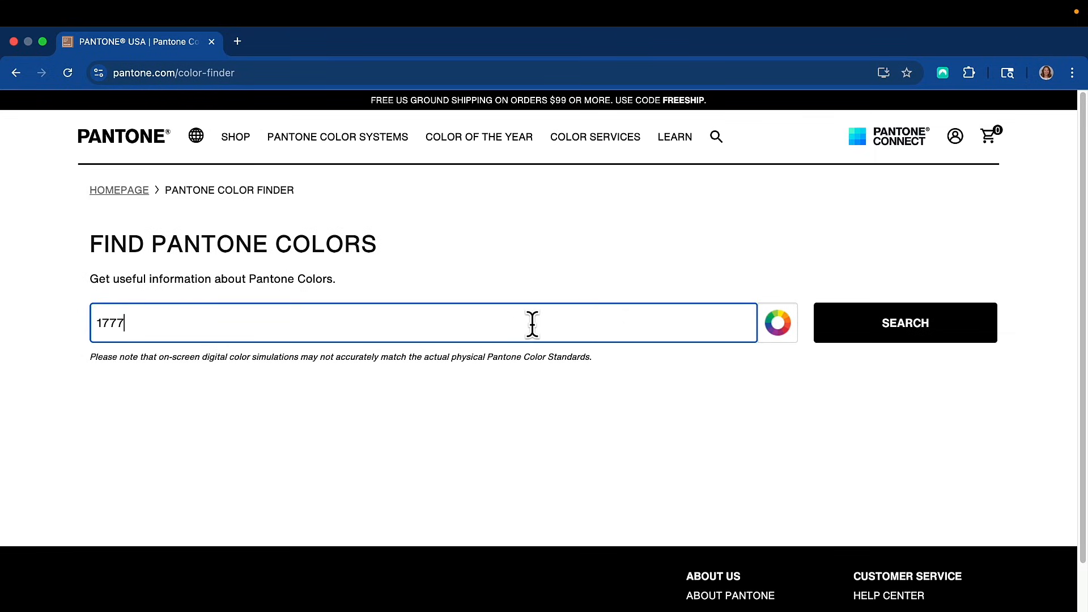
pyautogui.write(' C')
pyautogui.click(862, 325)
# Filter the color results to the Solid Coated library and open the detail page of Pantone 1777 C.
pyautogui.scroll(-5, 322, 489)
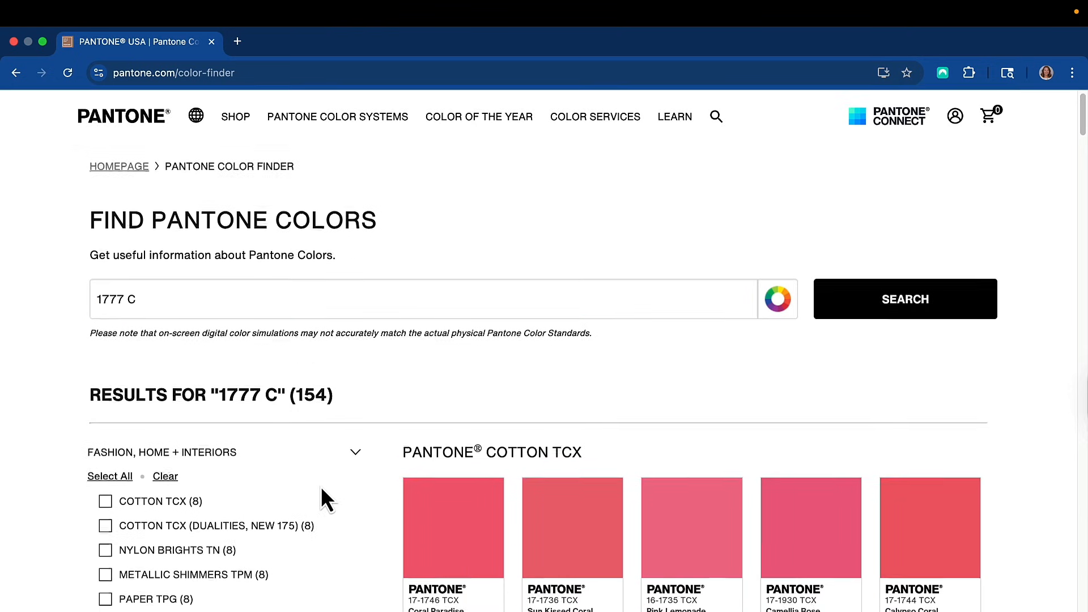
pyautogui.scroll(-5, 321, 498)
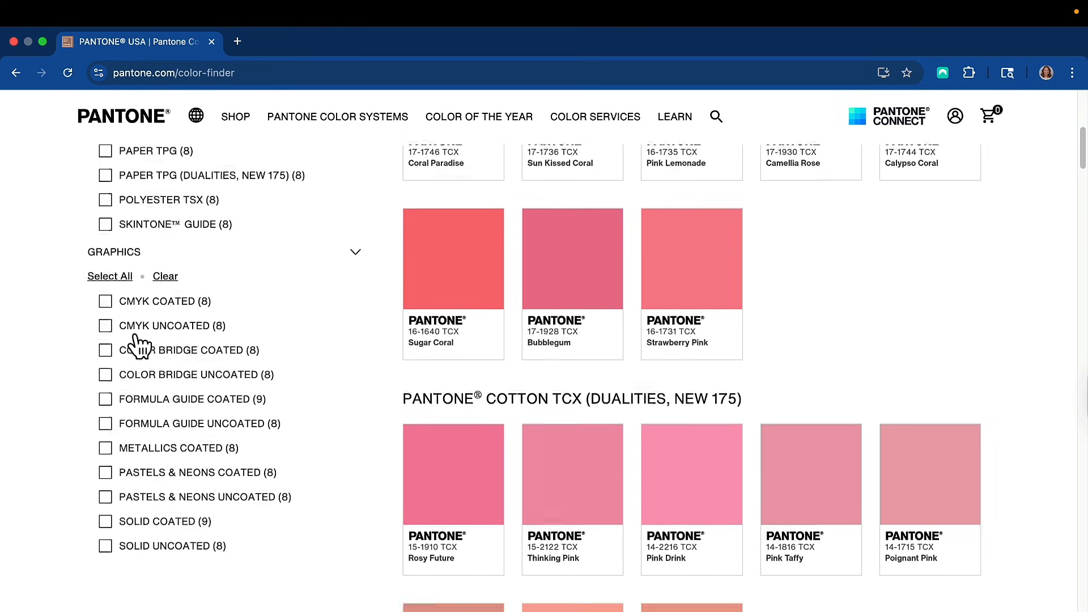
pyautogui.scroll(-3, 138, 346)
pyautogui.click(105, 405)
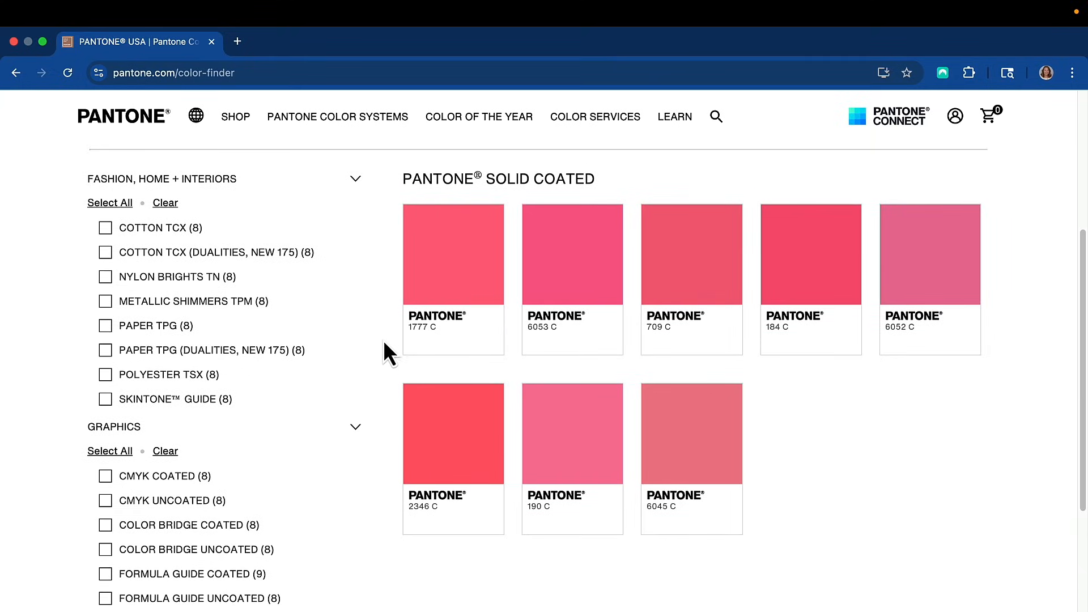
pyautogui.click(459, 281)
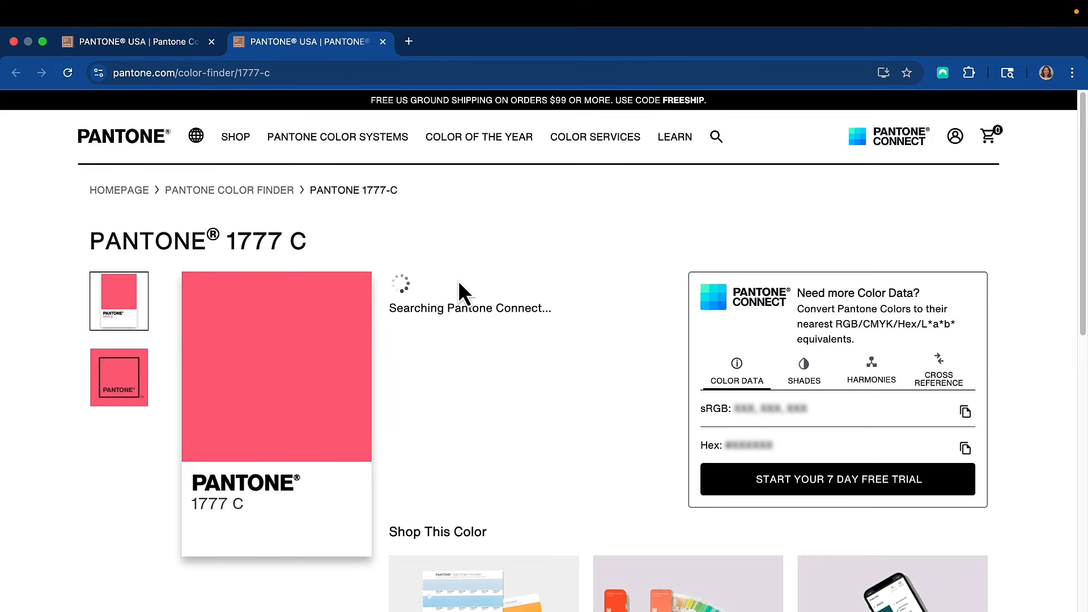
# Save the Pantone 1777 C color chip image to the Desktop as pantone-color-chip-1777-c.
pyautogui.rightClick(270, 360)
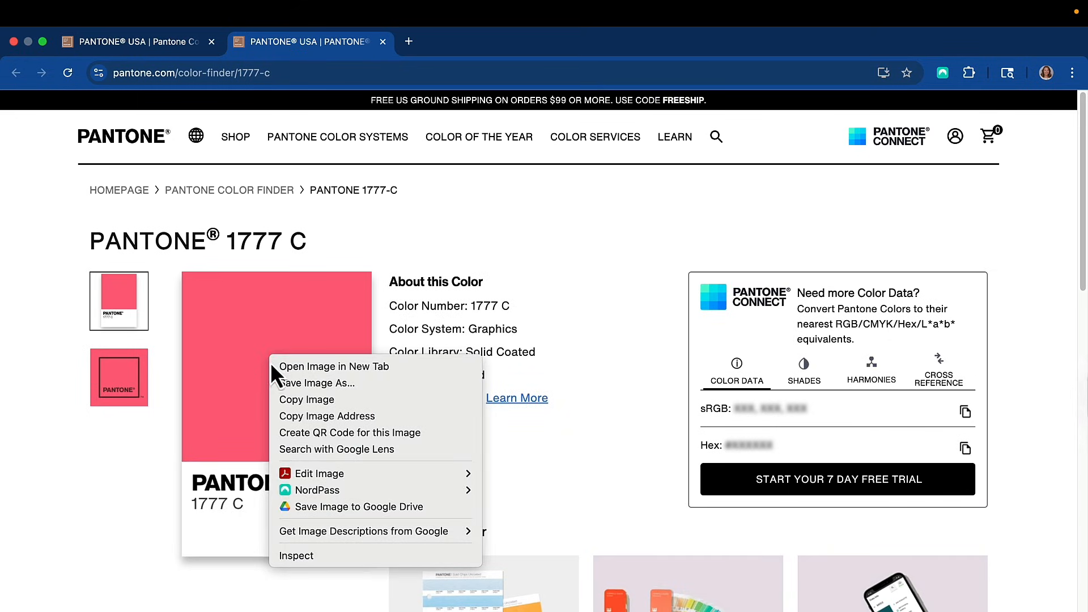
pyautogui.click(285, 380)
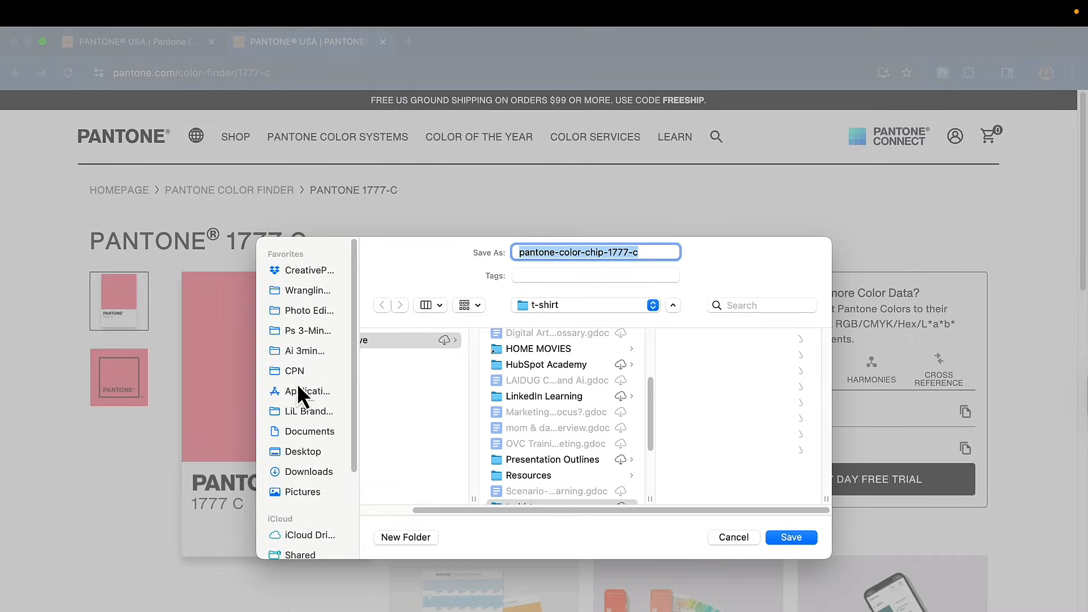
pyautogui.click(317, 452)
pyautogui.click(788, 537)
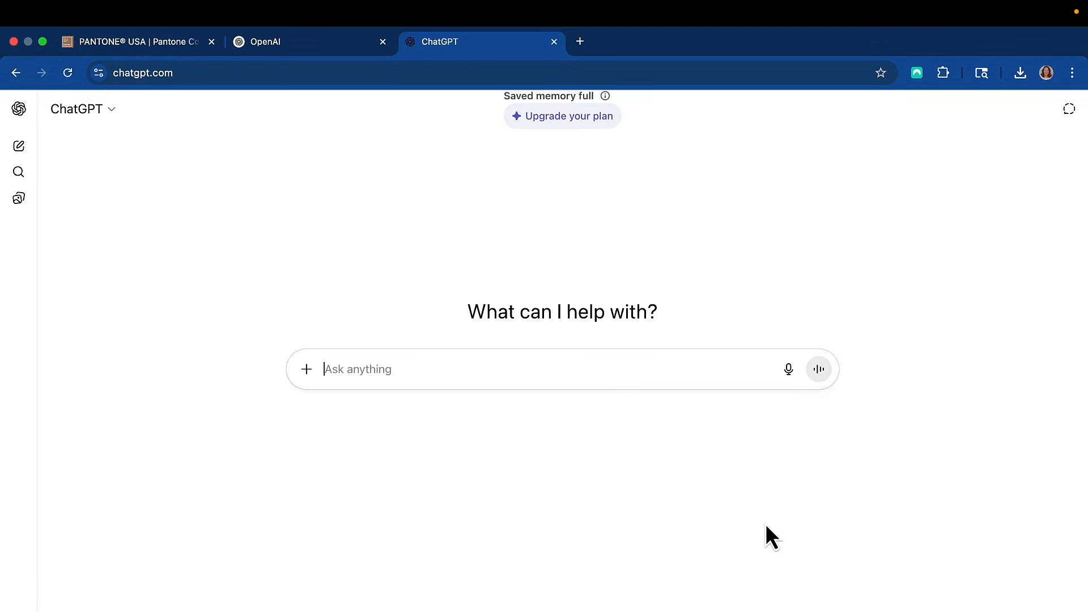
# Attach the Pantone 1777 C chip image from the Desktop to a new ChatGPT message.
pyautogui.click(306, 370)
pyautogui.click(318, 403)
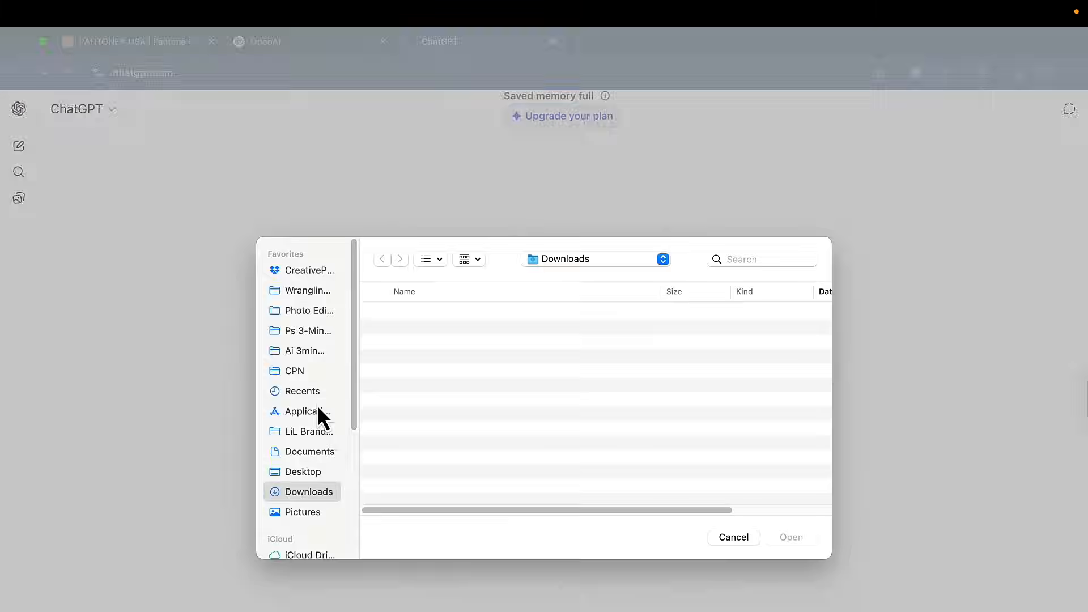
pyautogui.click(304, 472)
pyautogui.click(419, 311)
pyautogui.click(787, 537)
# Send the prompt "Provide the RGB color values for Pantone 1777 C" with the attached chip image.
pyautogui.write('Provid')
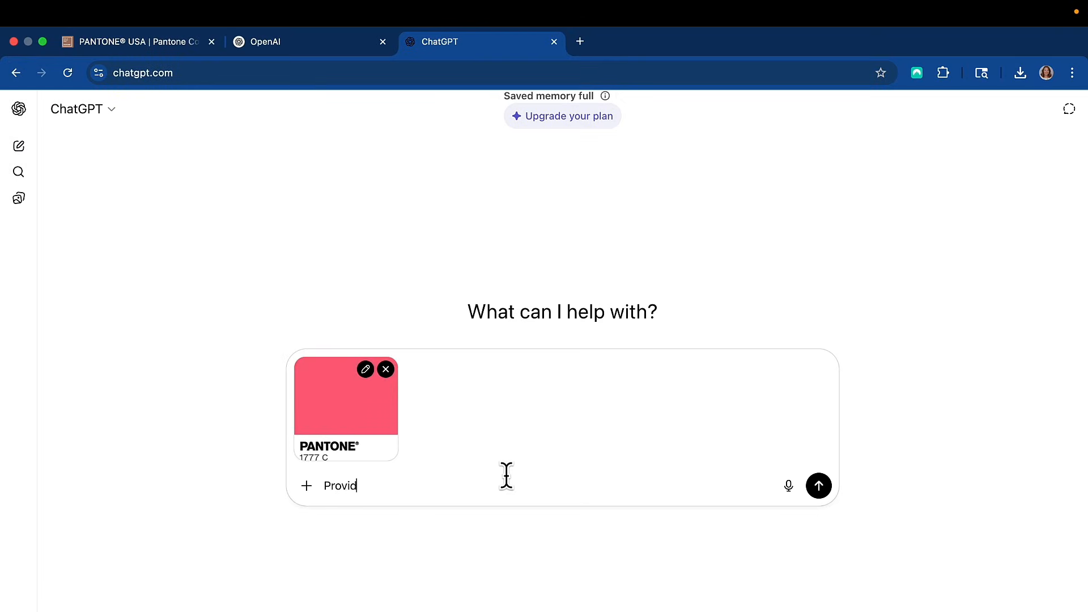
pyautogui.write('e the RGB color values for Panto')
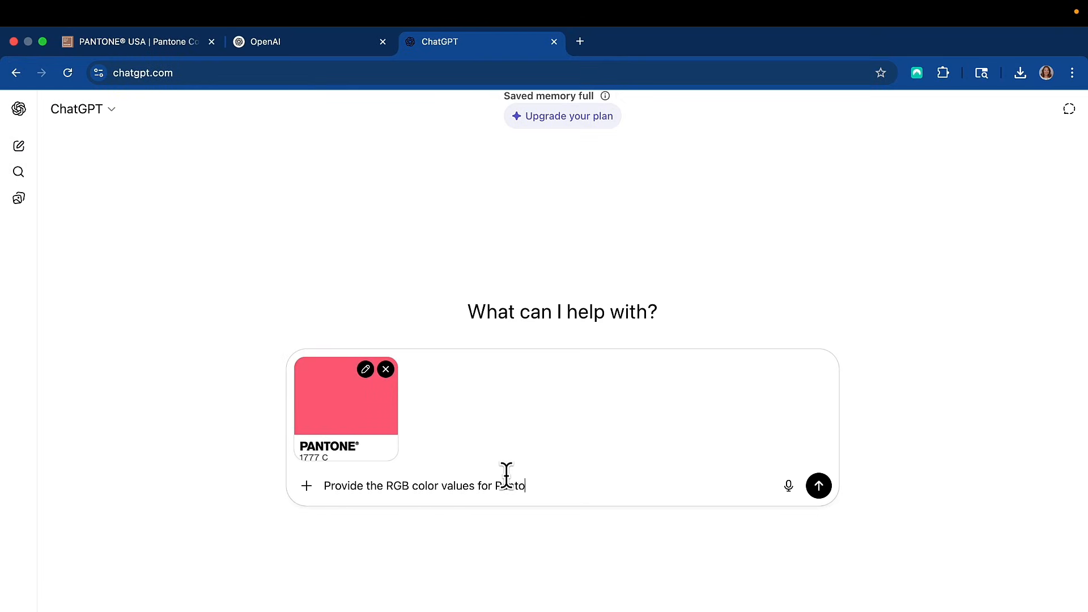
pyautogui.write('ne 1777 C')
pyautogui.click(819, 486)
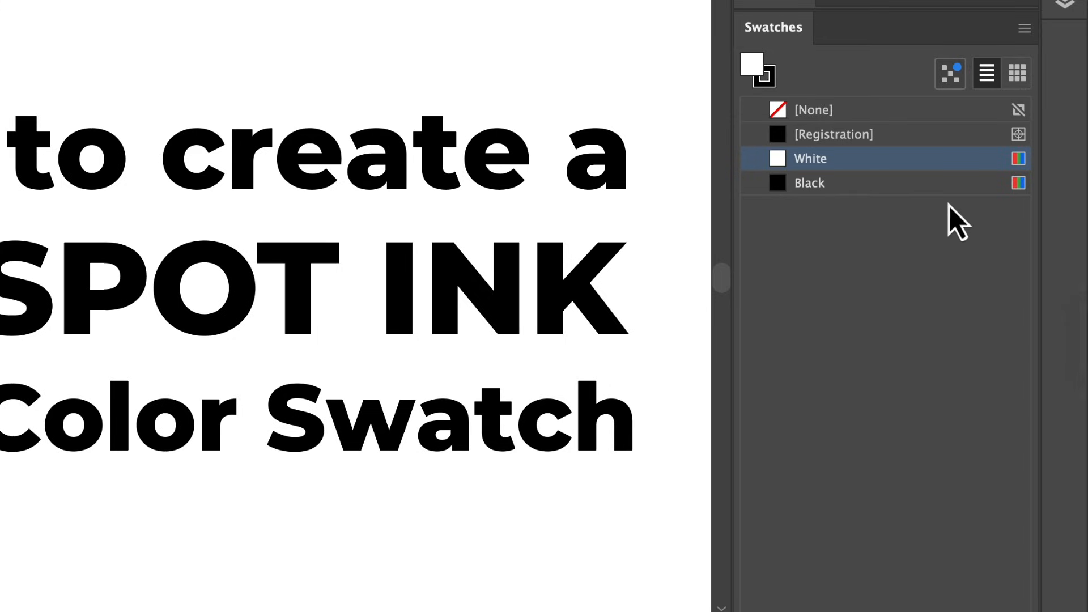
# Switch to Illustrator, start a new swatch in RGB color mode and name it "Pantone 1777 C".
pyautogui.click(1025, 29)
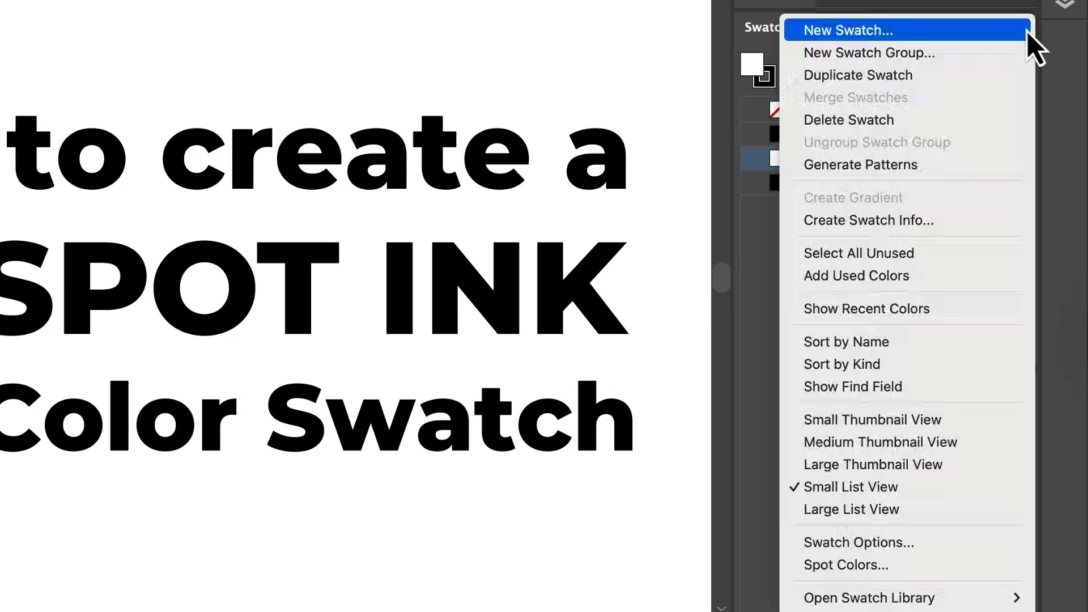
pyautogui.click(982, 34)
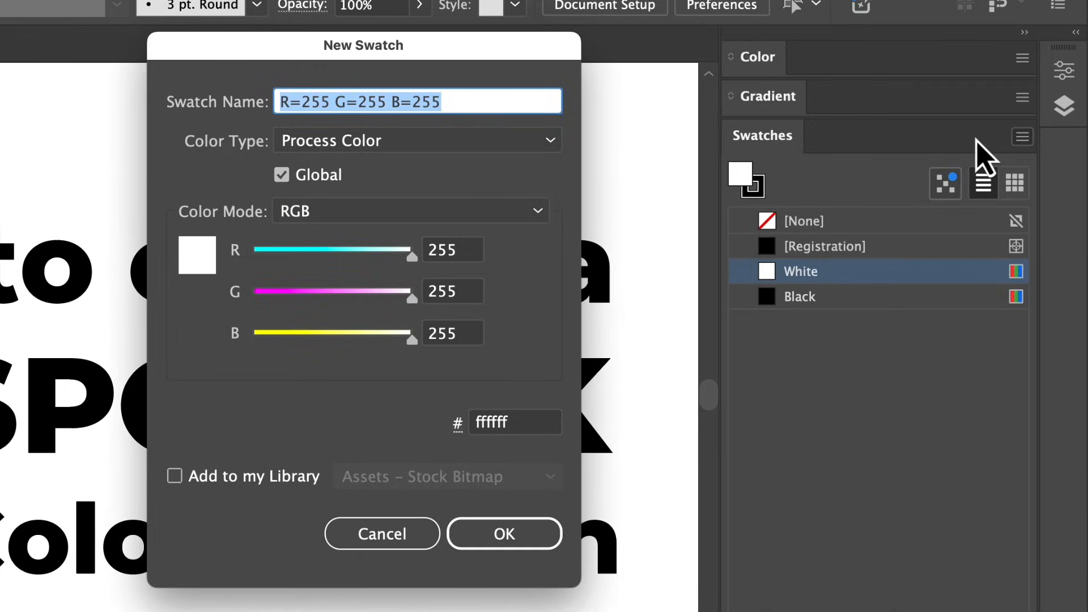
pyautogui.click(535, 211)
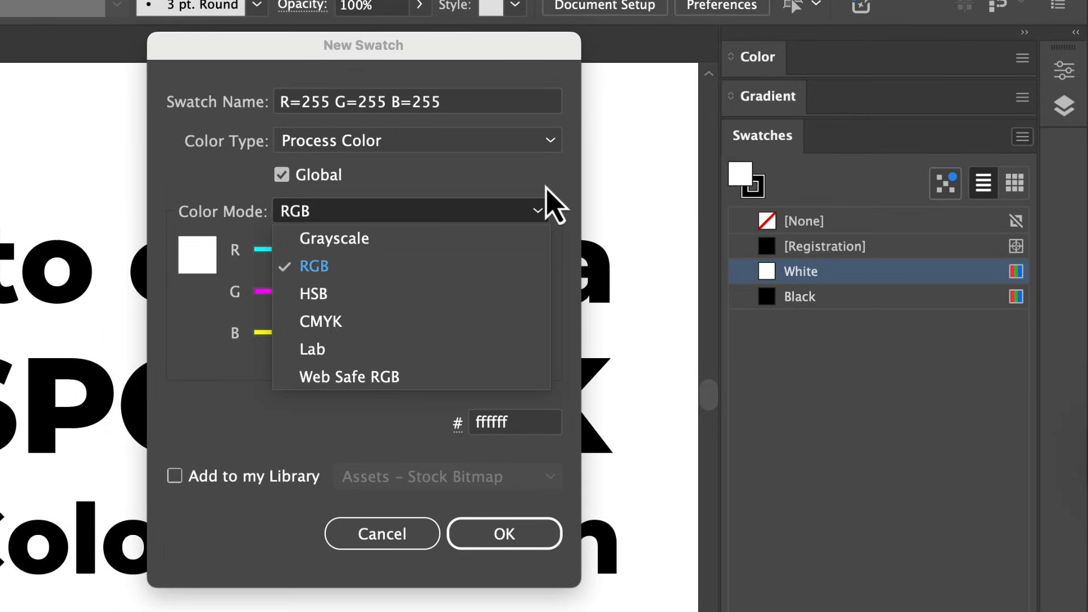
pyautogui.click(547, 204)
pyautogui.click(454, 109)
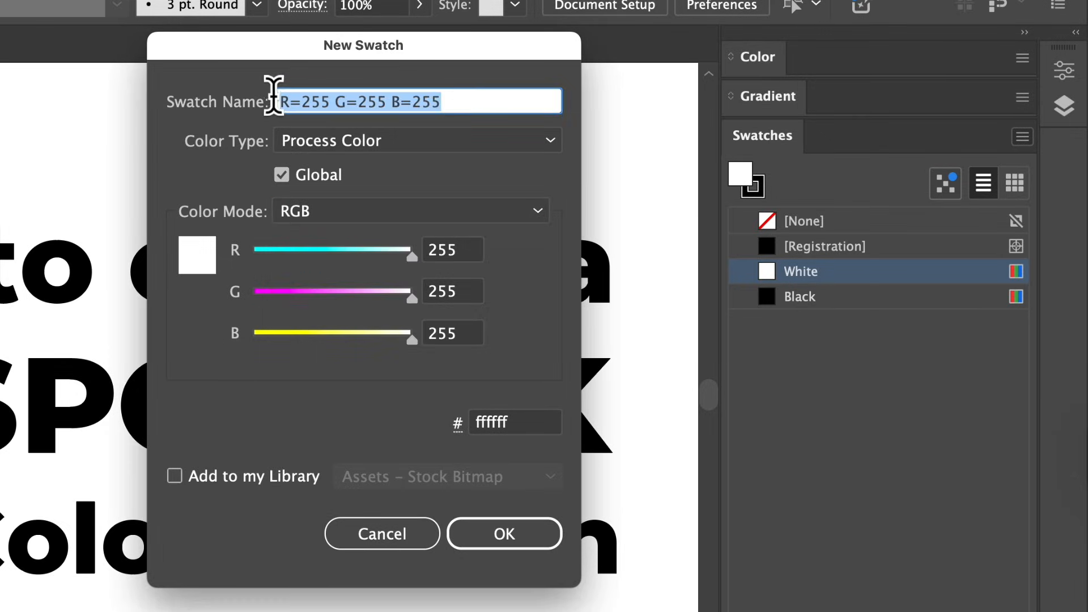
pyautogui.write('Pantone ')
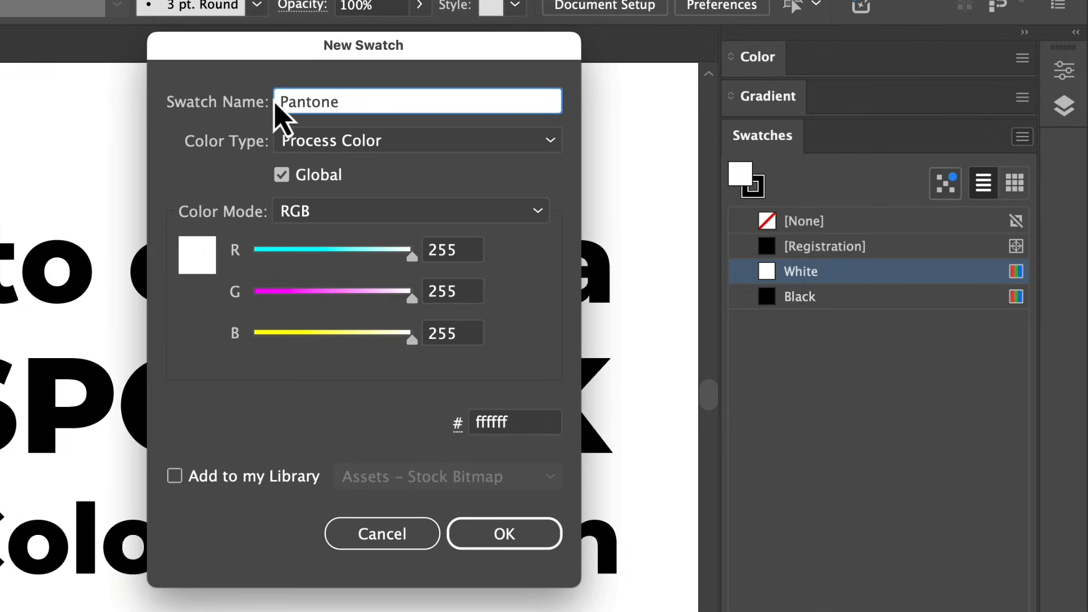
pyautogui.write('1777 C')
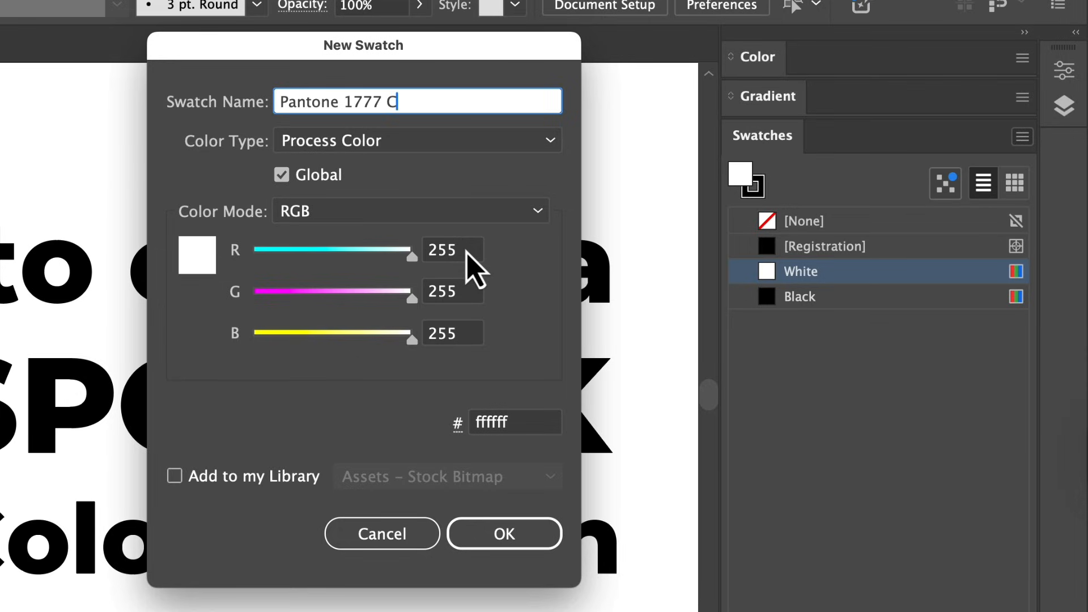
# Define the new swatch's RGB color as R 255, G 77 and B 128.
pyautogui.press('Tab')
pyautogui.press('Tab')
pyautogui.write('77')
pyautogui.press('Tab')
pyautogui.write('128')
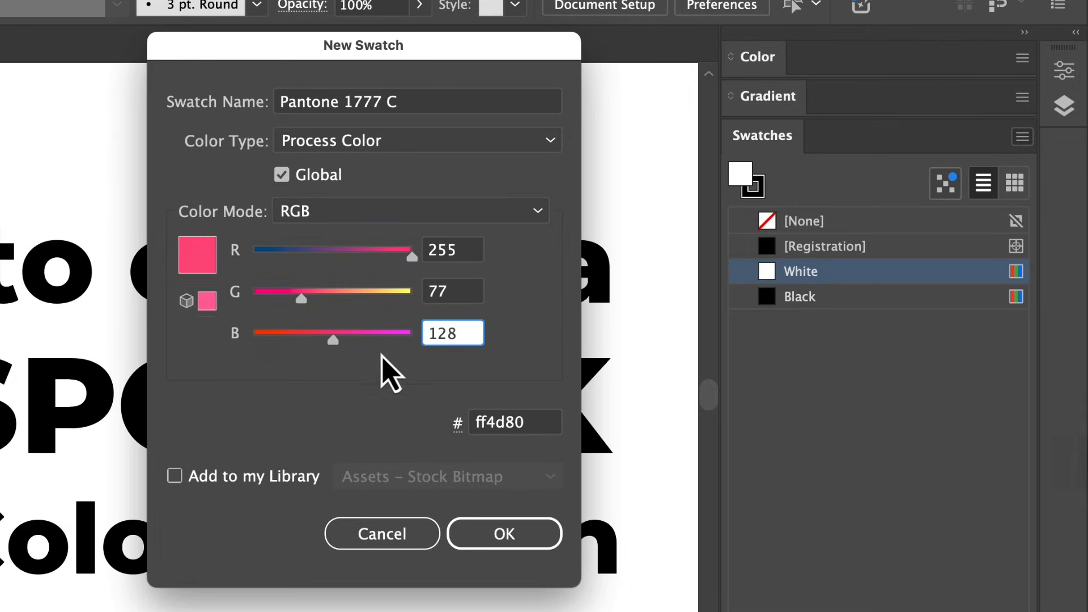
pyautogui.press('Tab')
# Make the swatch a Spot Color in Lab color mode and create it.
pyautogui.click(415, 146)
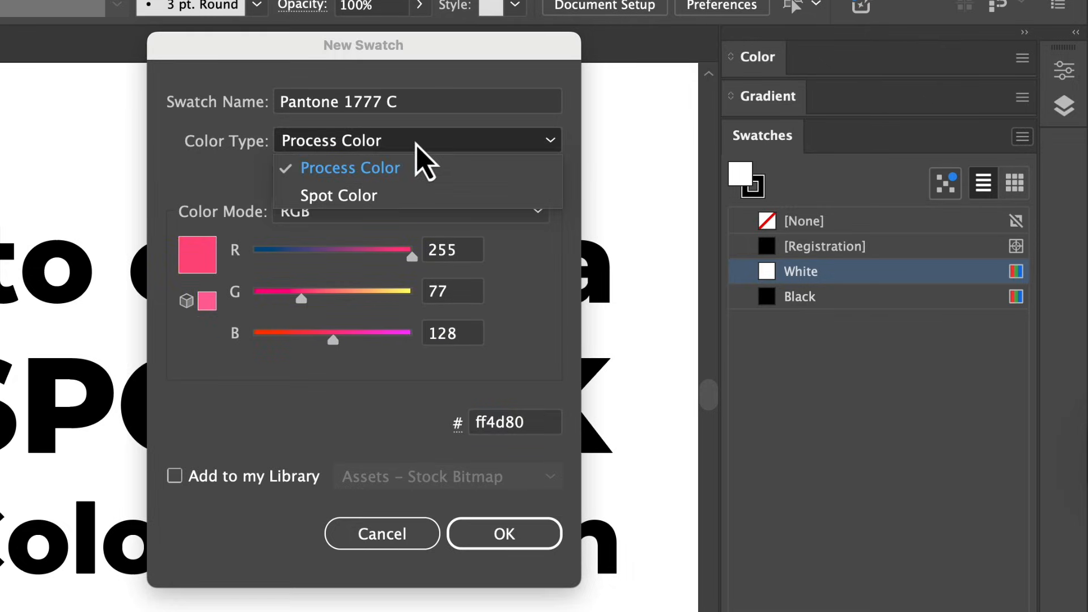
pyautogui.click(396, 195)
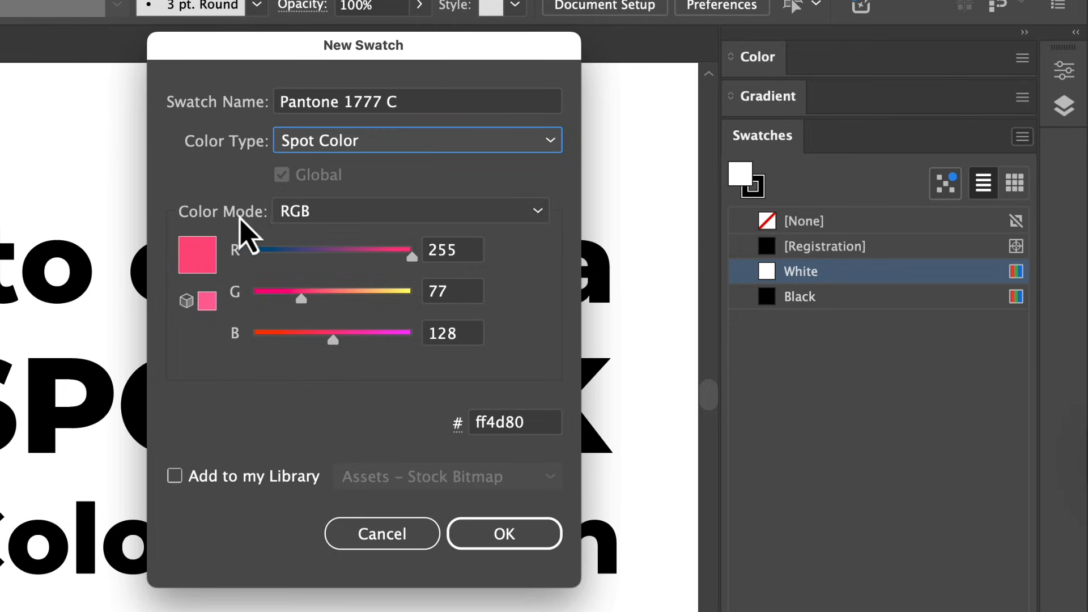
pyautogui.click(355, 219)
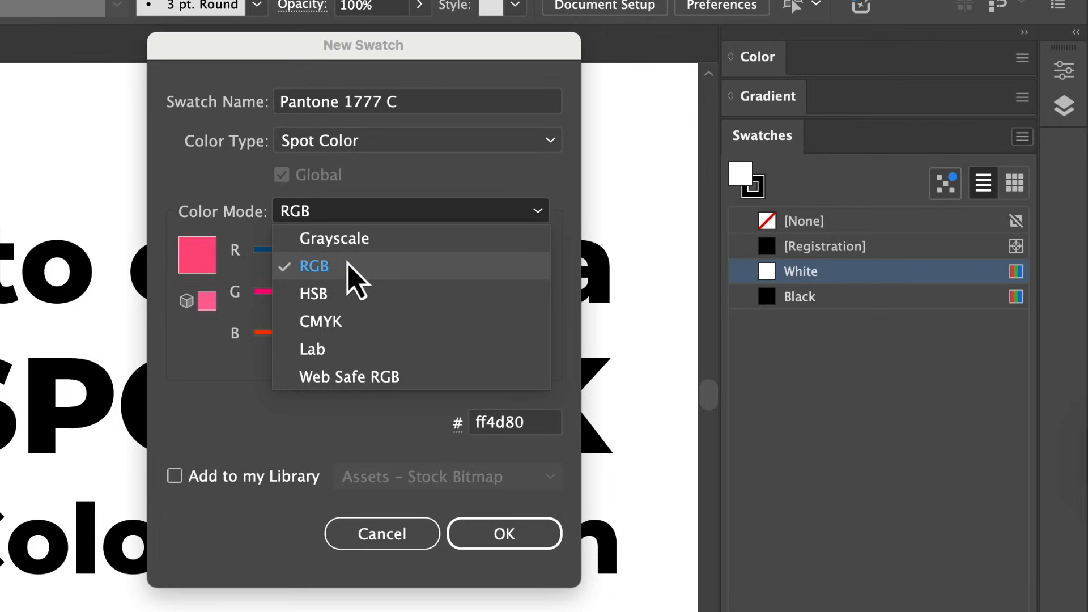
pyautogui.click(338, 356)
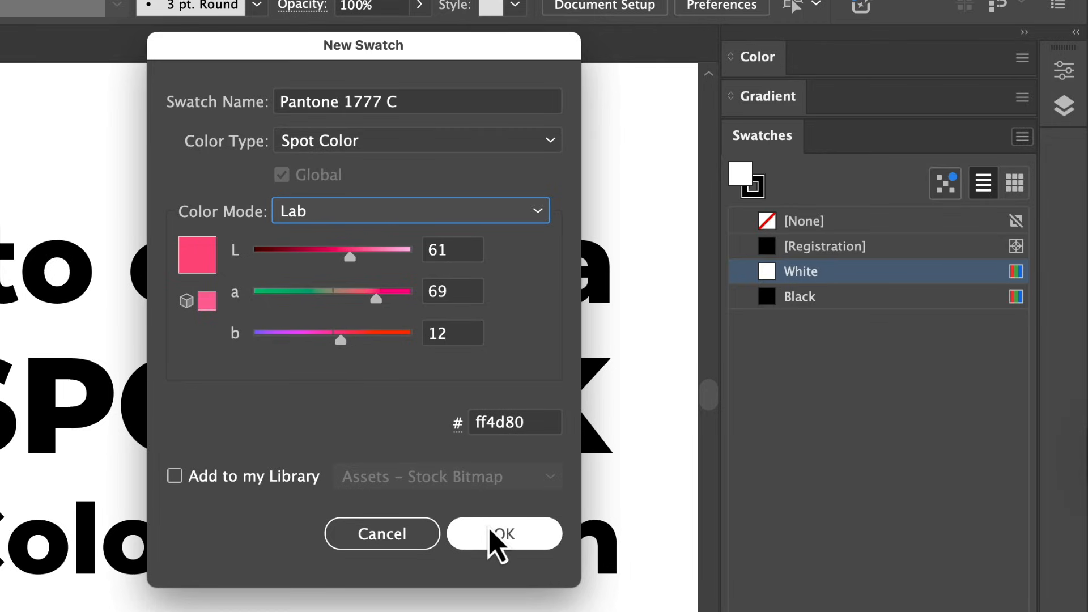
pyautogui.click(492, 541)
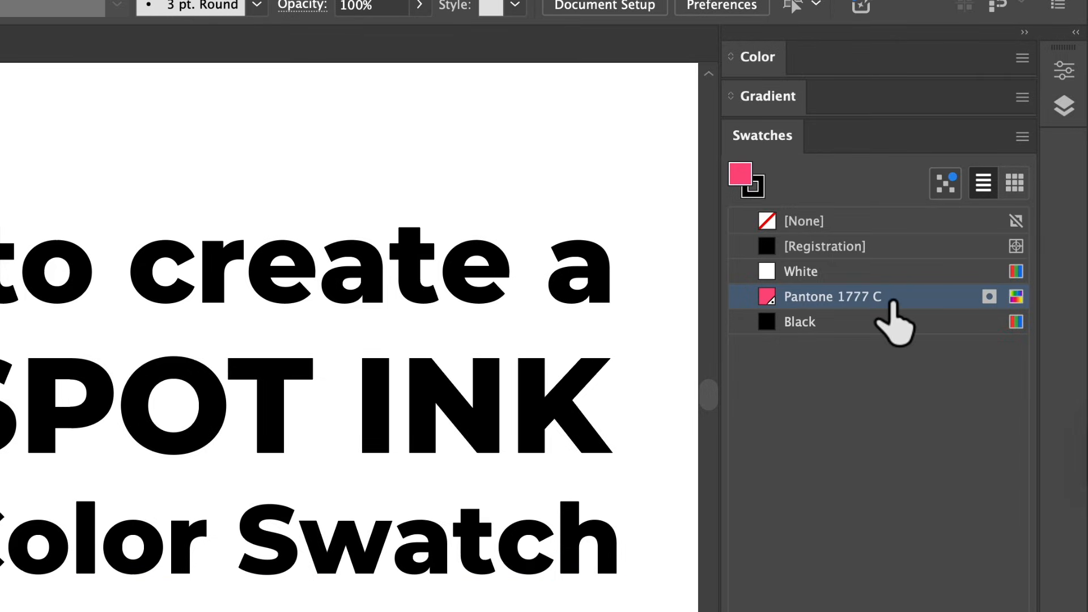
# Fill the SPOT INK text with the Pantone 1777 C swatch and deselect it.
pyautogui.click(520, 449)
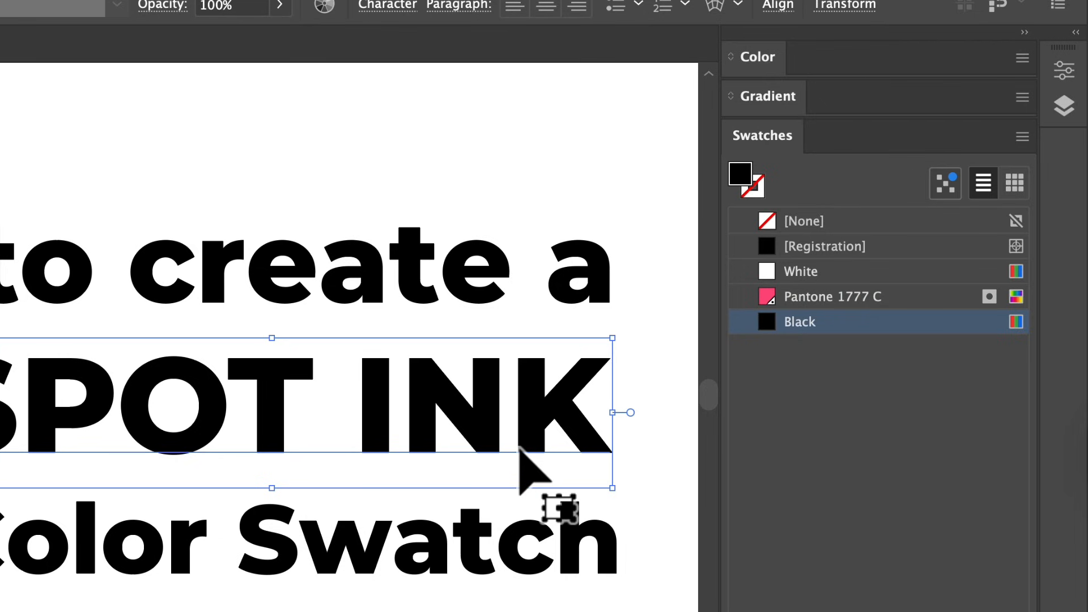
pyautogui.click(838, 298)
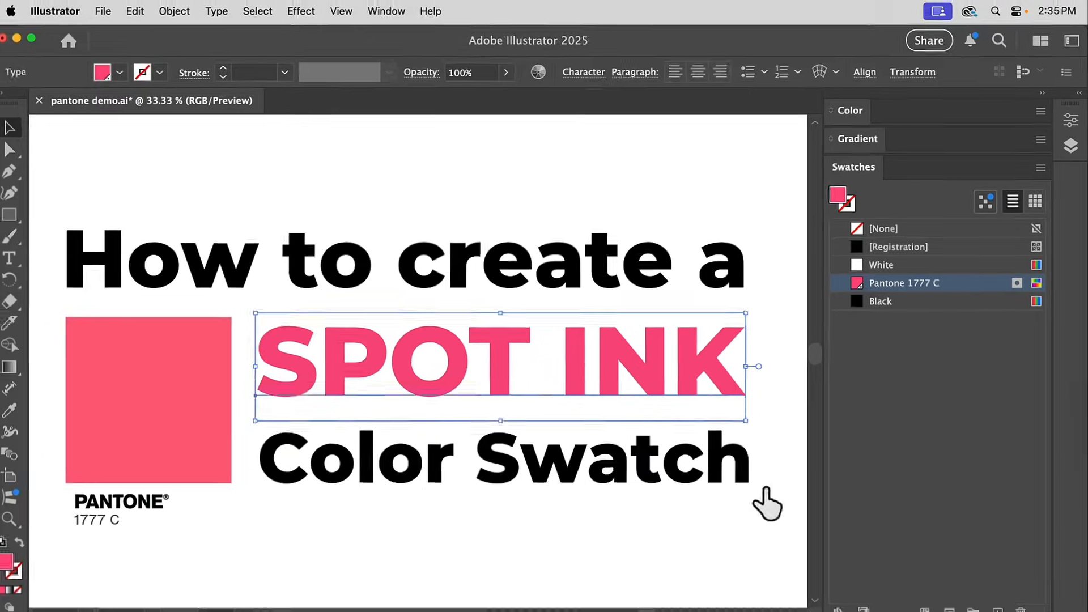
pyautogui.click(618, 611)
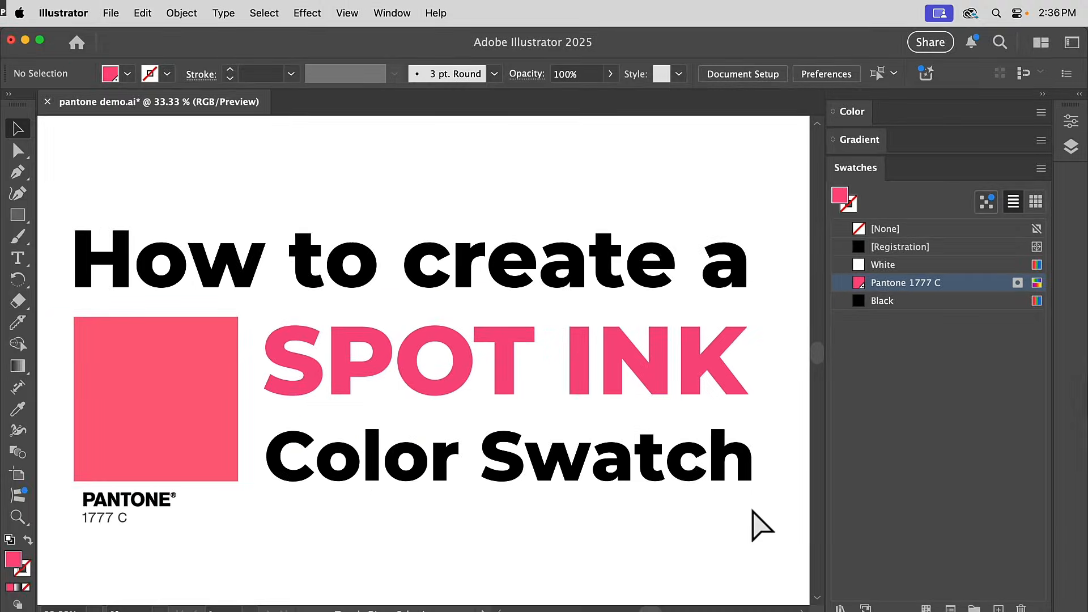